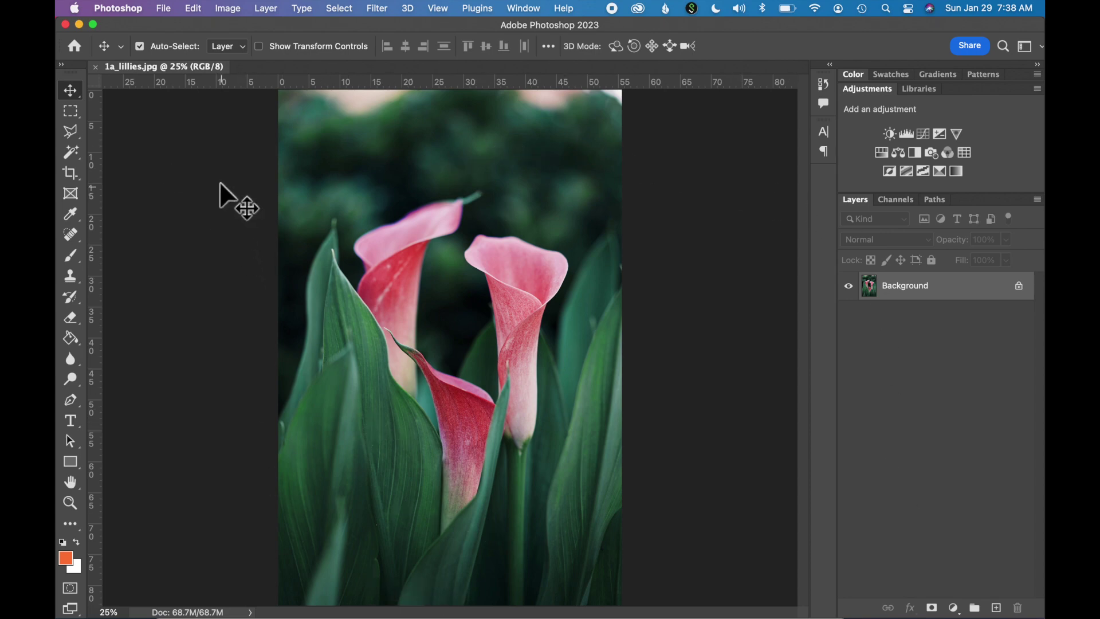
# Look over the File and Window menus, closing both without choosing anything
pyautogui.click(166, 9)
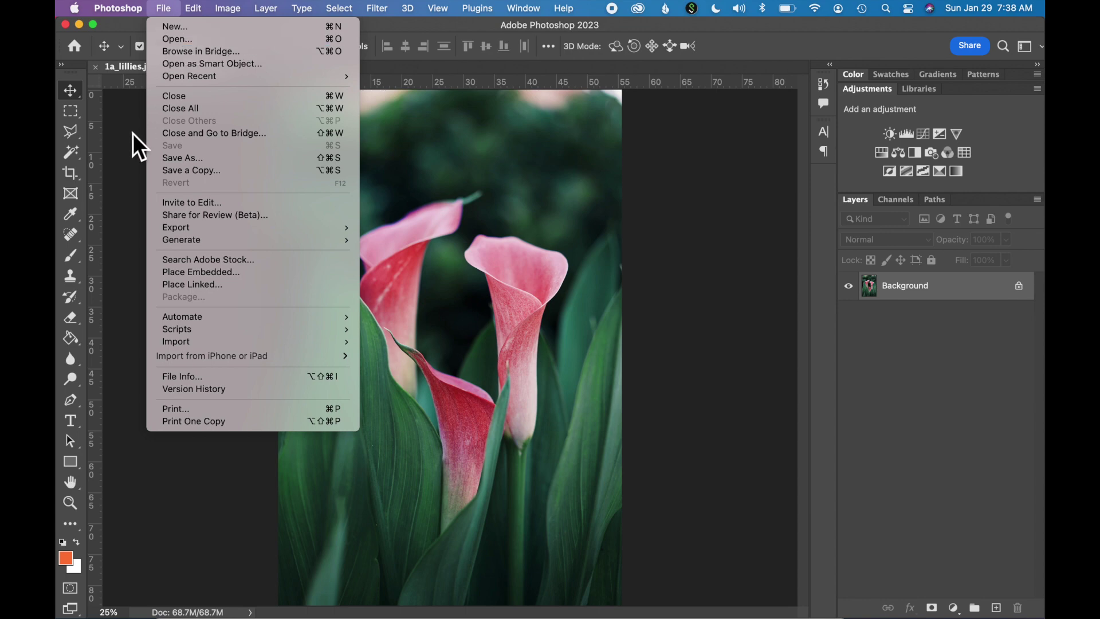
pyautogui.click(929, 584)
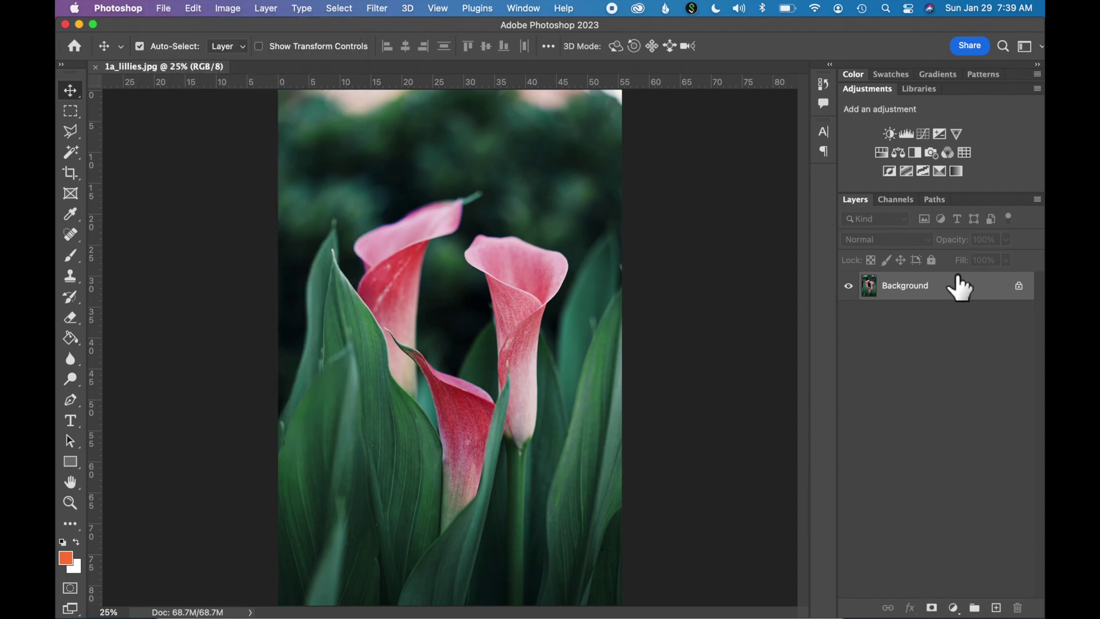
pyautogui.click(527, 7)
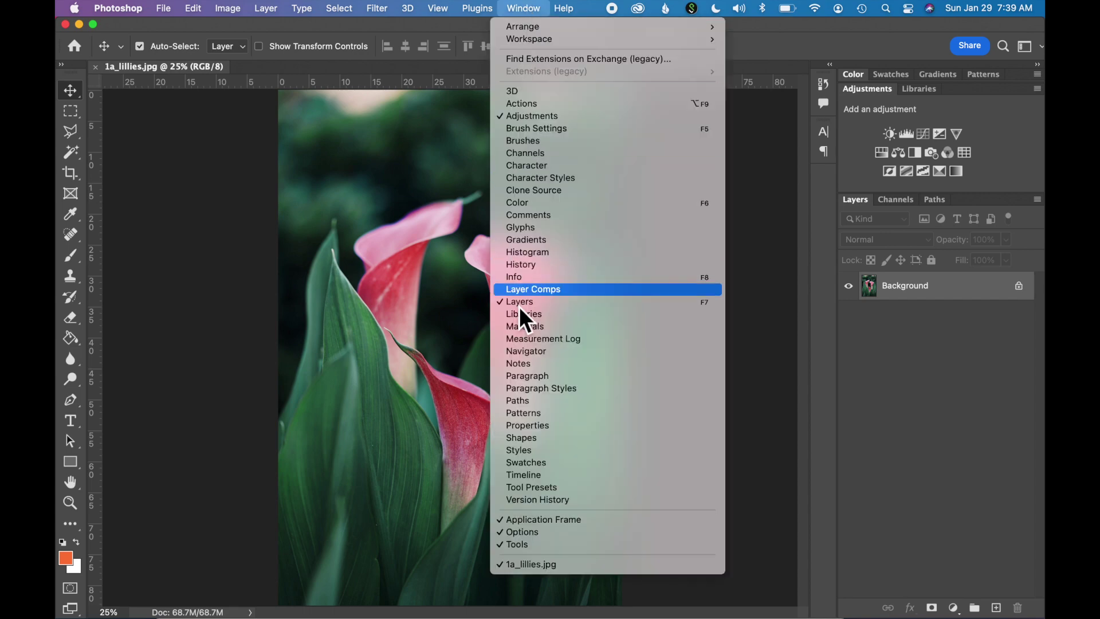
pyautogui.click(919, 342)
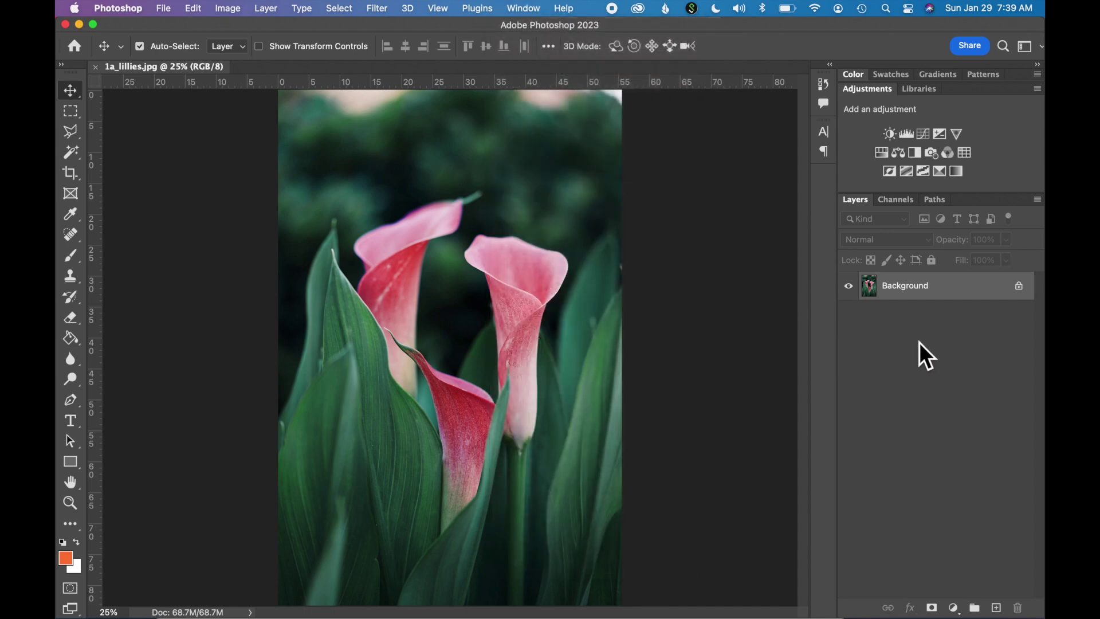
# Duplicate the Background layer as 'Auto Tone', leaving Auto Tone selected
pyautogui.rightClick(953, 287)
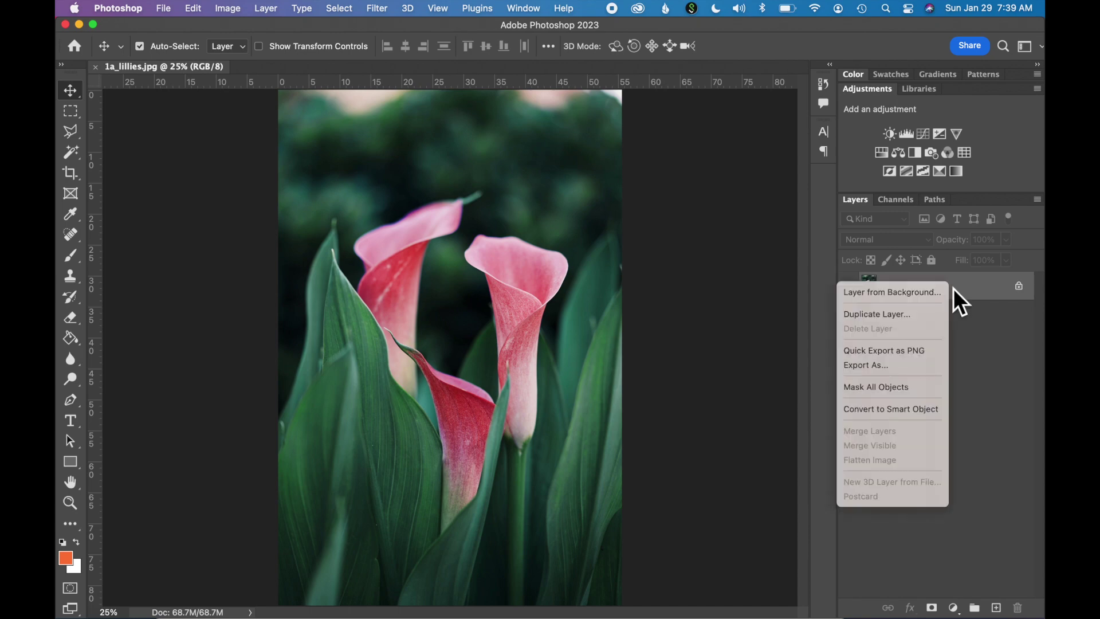
pyautogui.click(910, 322)
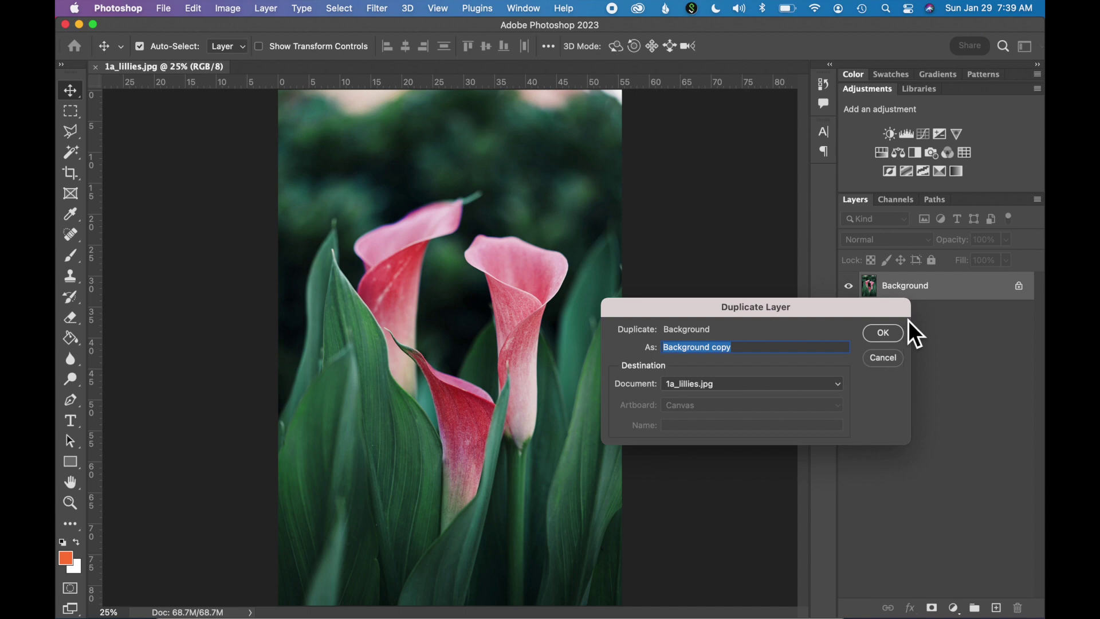
pyautogui.write('Auto Tone')
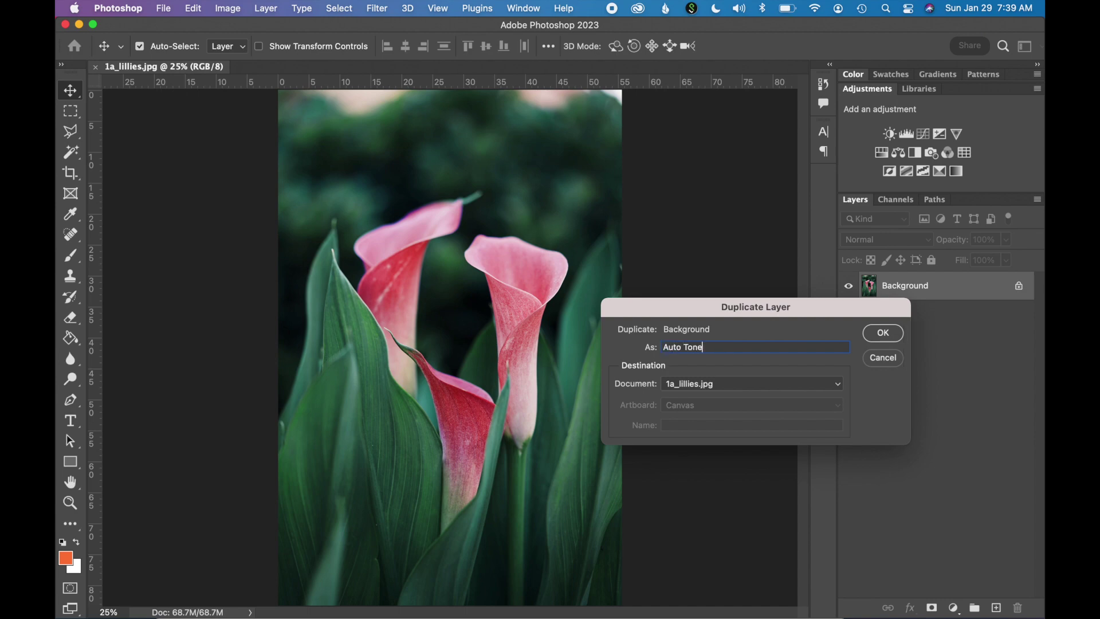
pyautogui.click(892, 336)
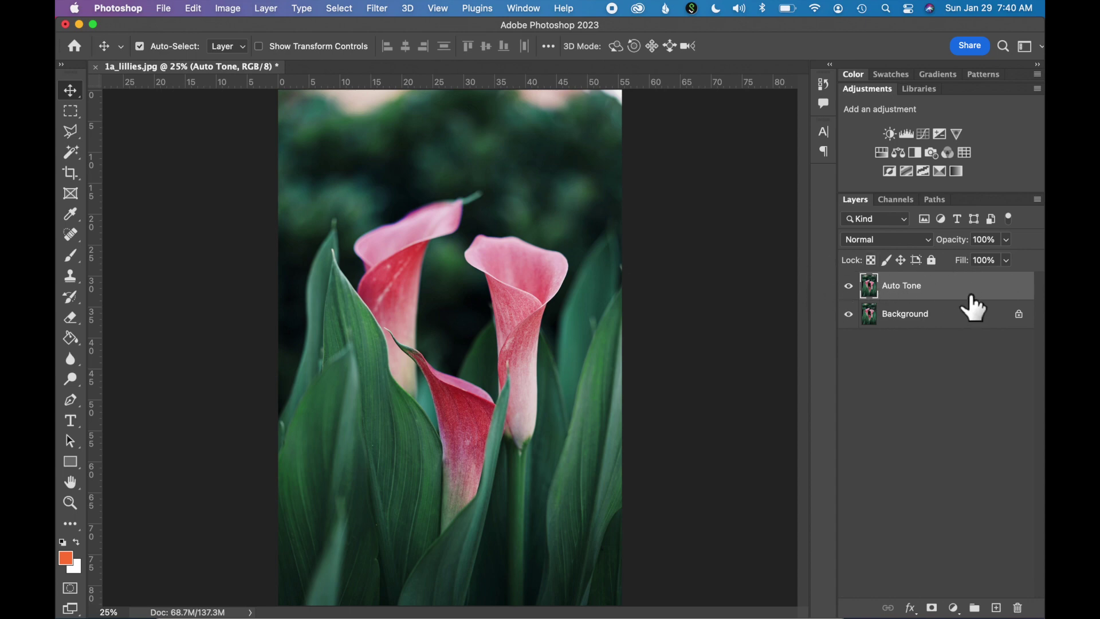
pyautogui.click(946, 367)
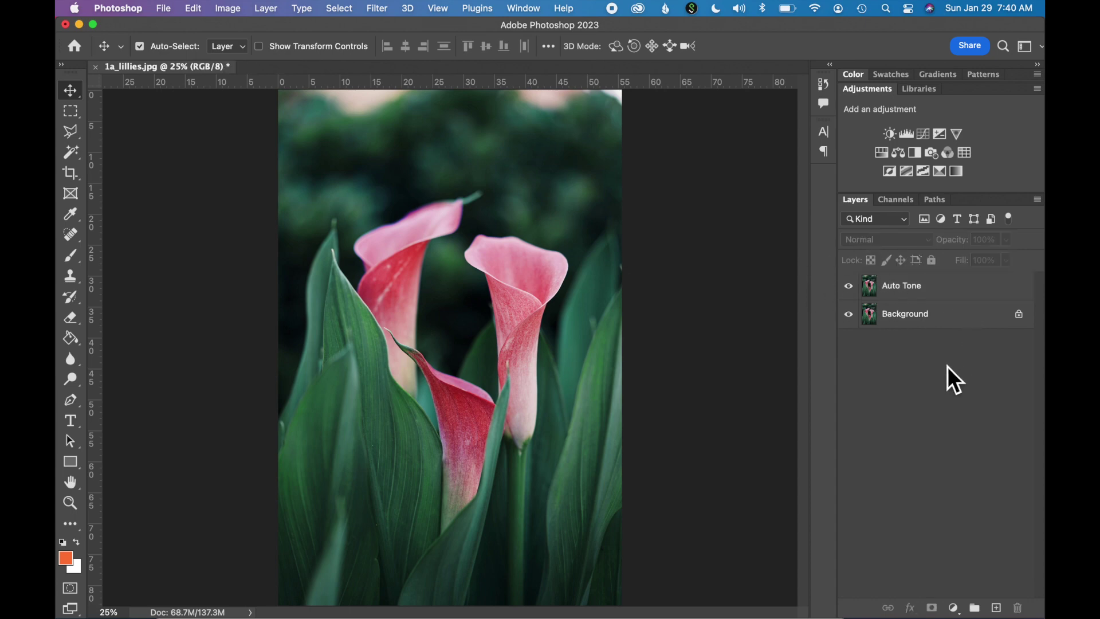
pyautogui.click(916, 334)
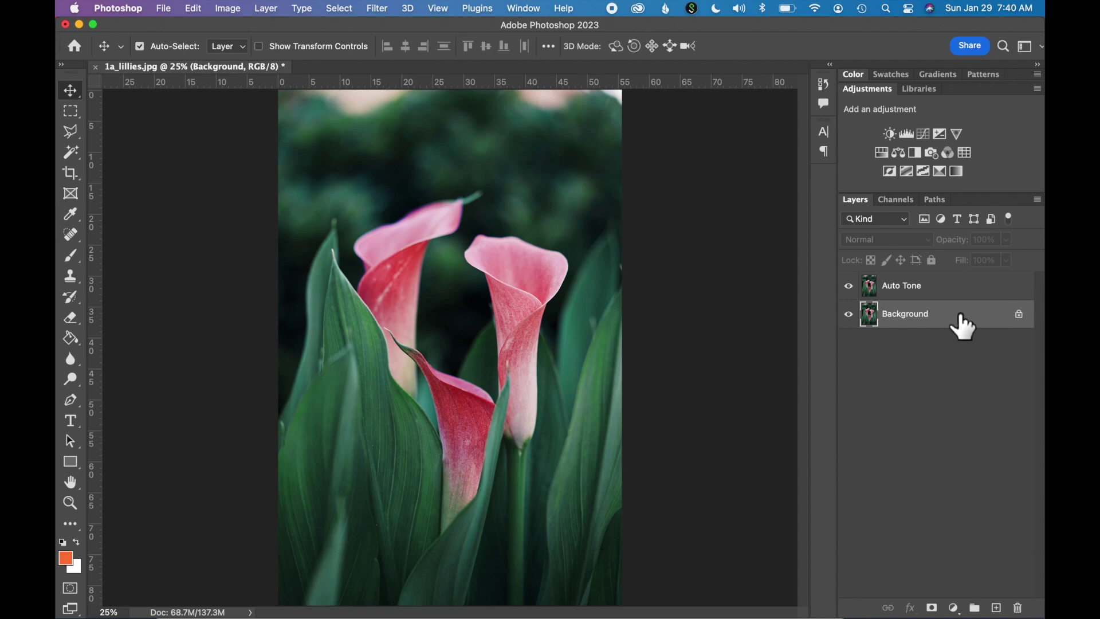
pyautogui.moveTo(957, 324); pyautogui.dragTo(1008, 607)
pyautogui.click(953, 296)
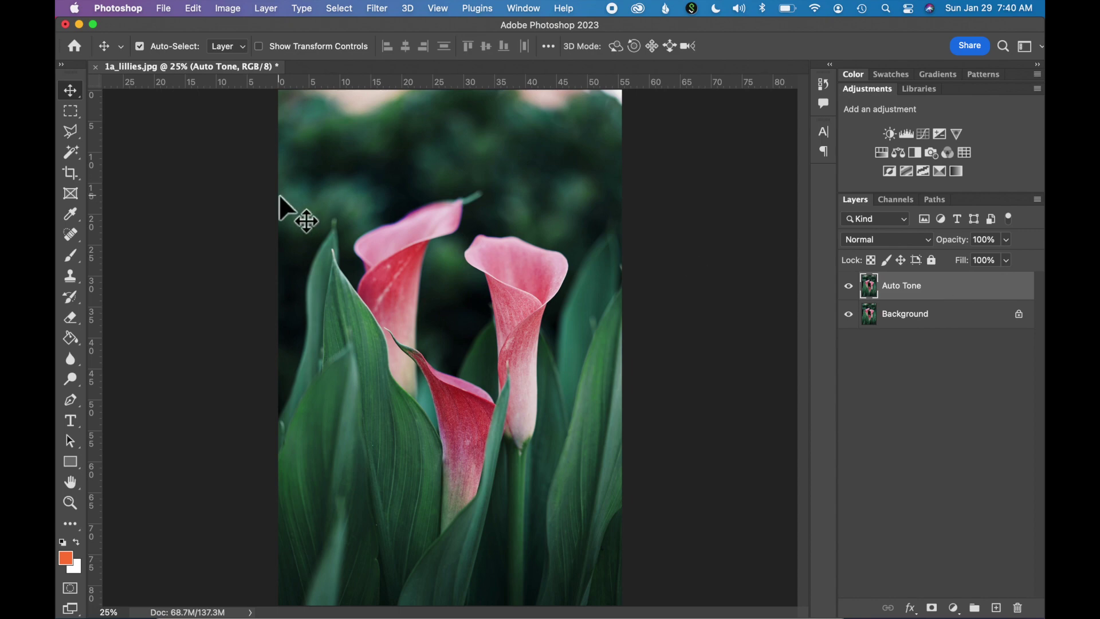
# Apply Image > Auto Tone to the Auto Tone layer, hide it, and select Background
pyautogui.click(232, 8)
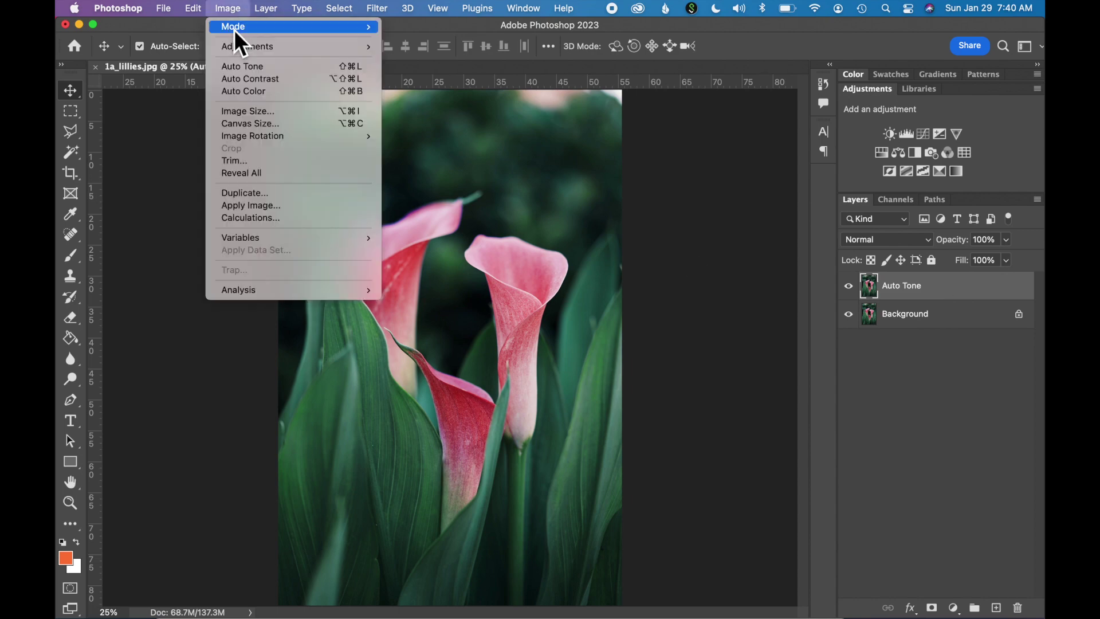
pyautogui.click(236, 67)
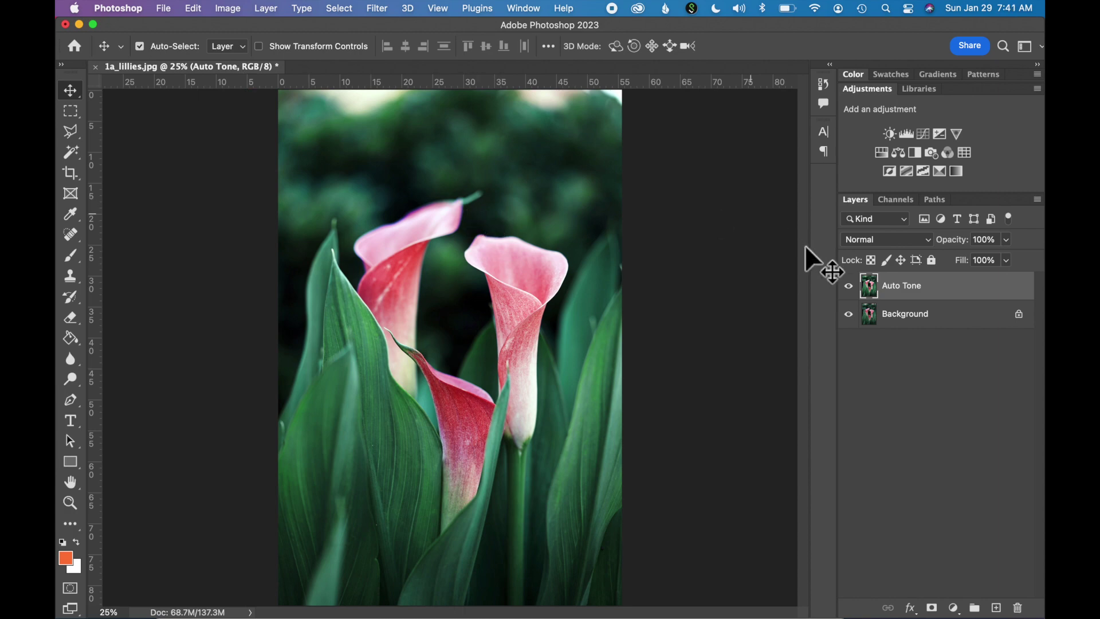
pyautogui.click(849, 286)
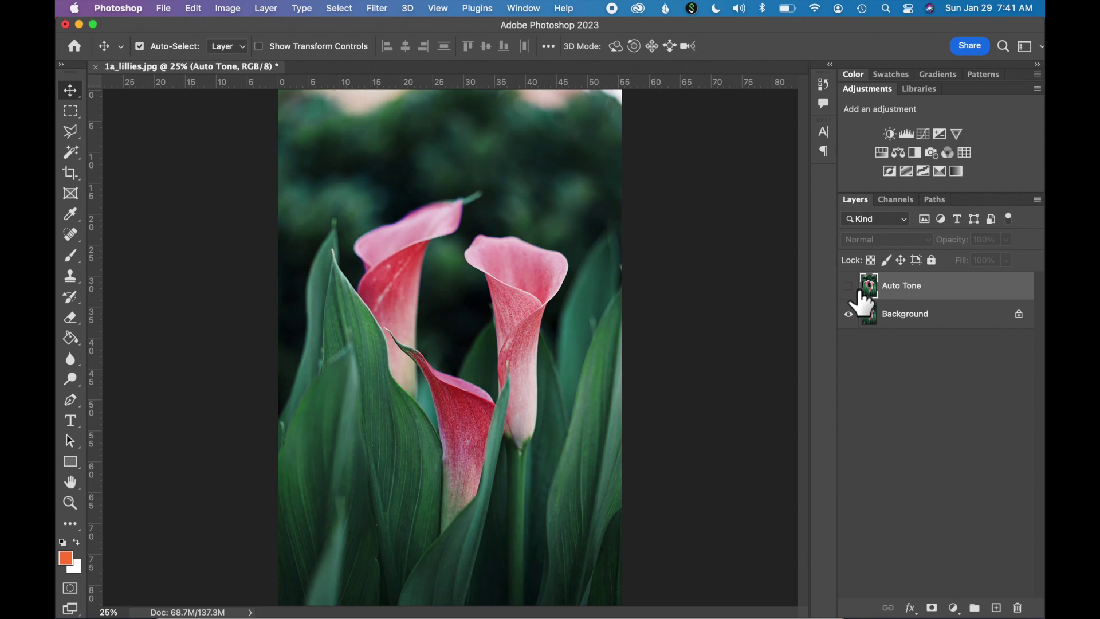
pyautogui.click(966, 324)
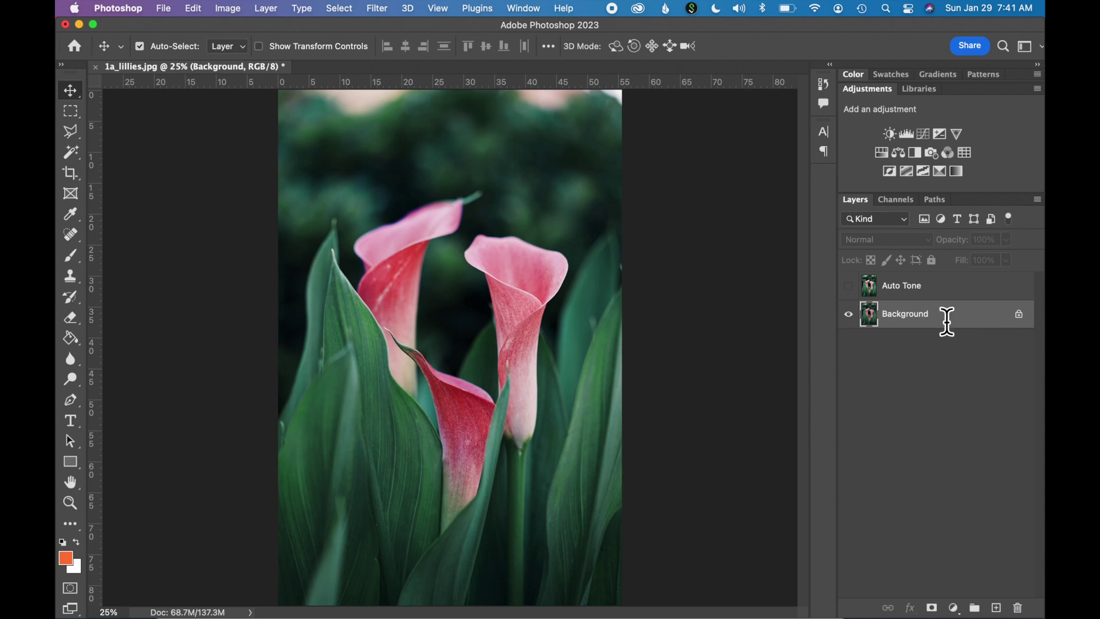
pyautogui.rightClick(947, 315)
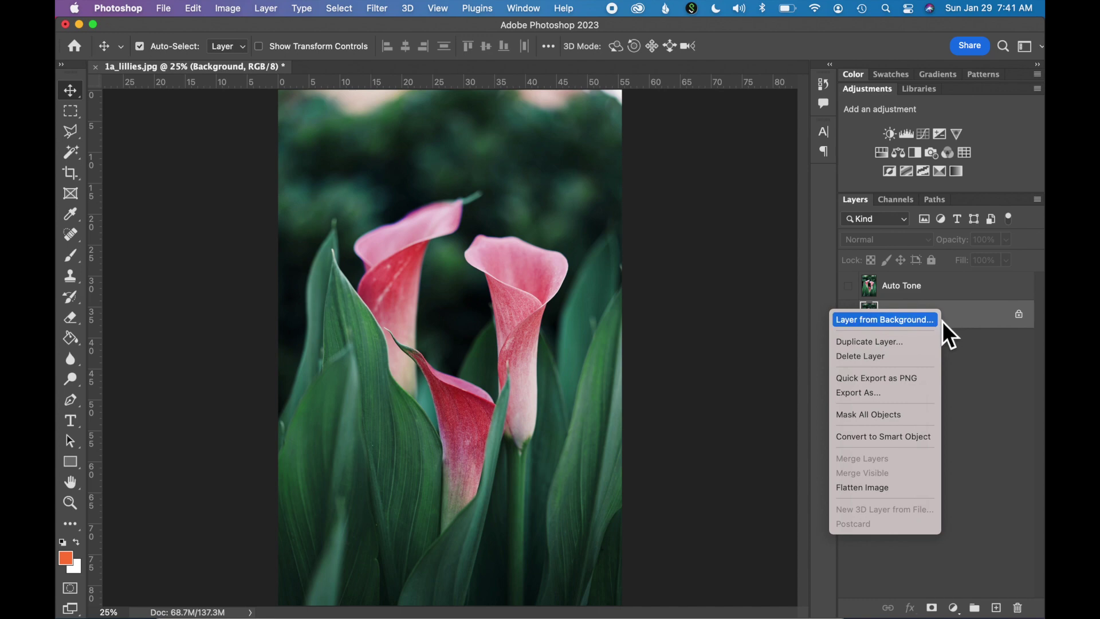
# Duplicate the Background layer again, naming the copy 'Auto Contrast'
pyautogui.click(905, 344)
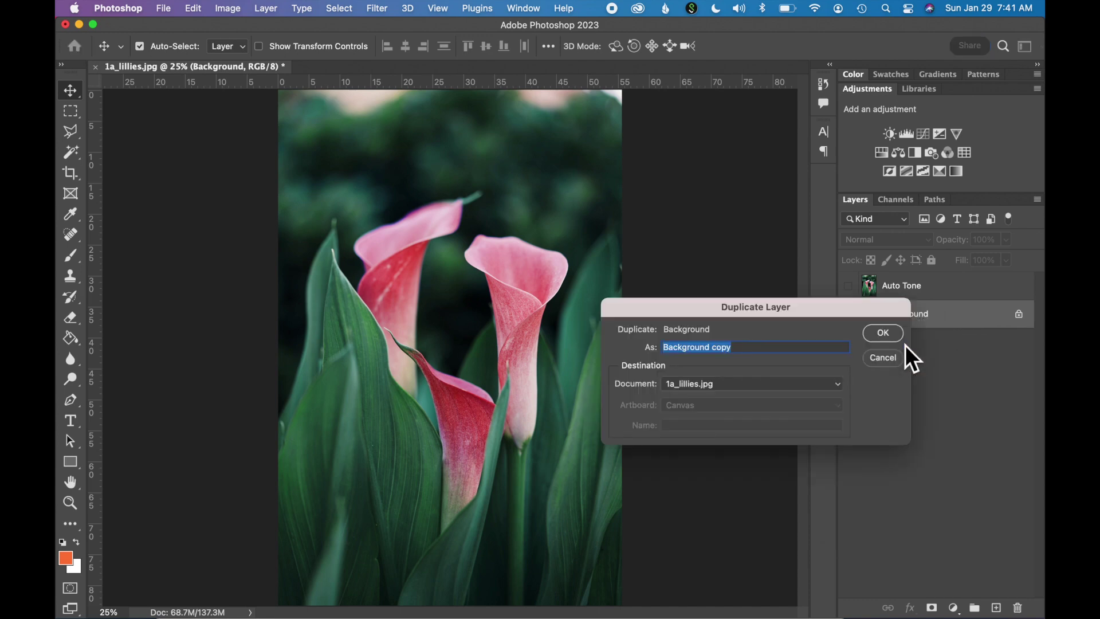
pyautogui.write('Auto C')
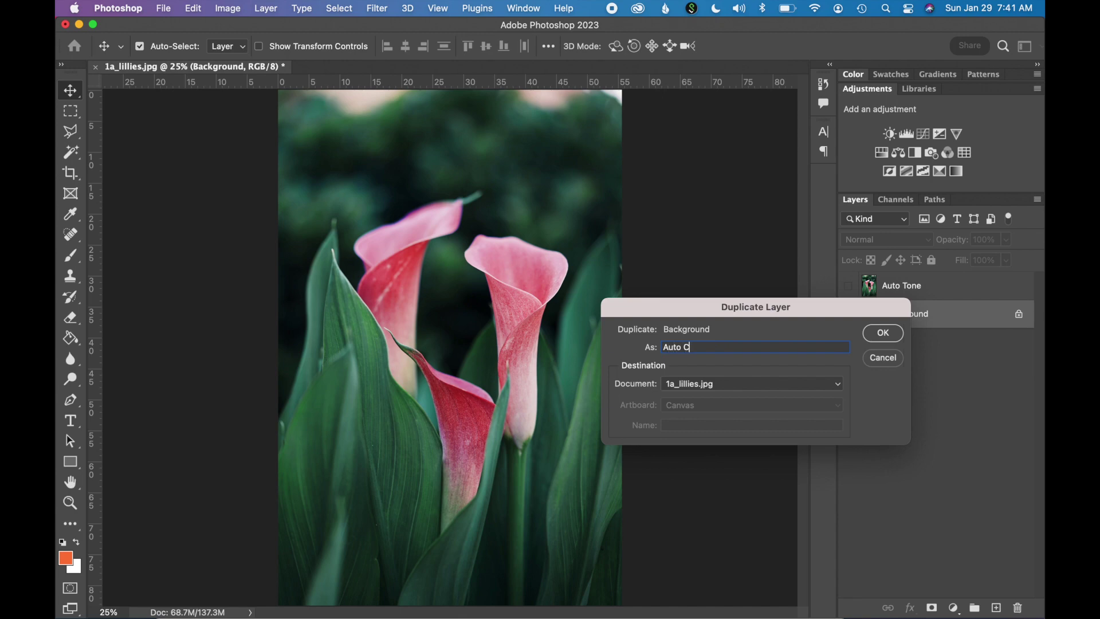
pyautogui.write('ontrast')
pyautogui.click(899, 337)
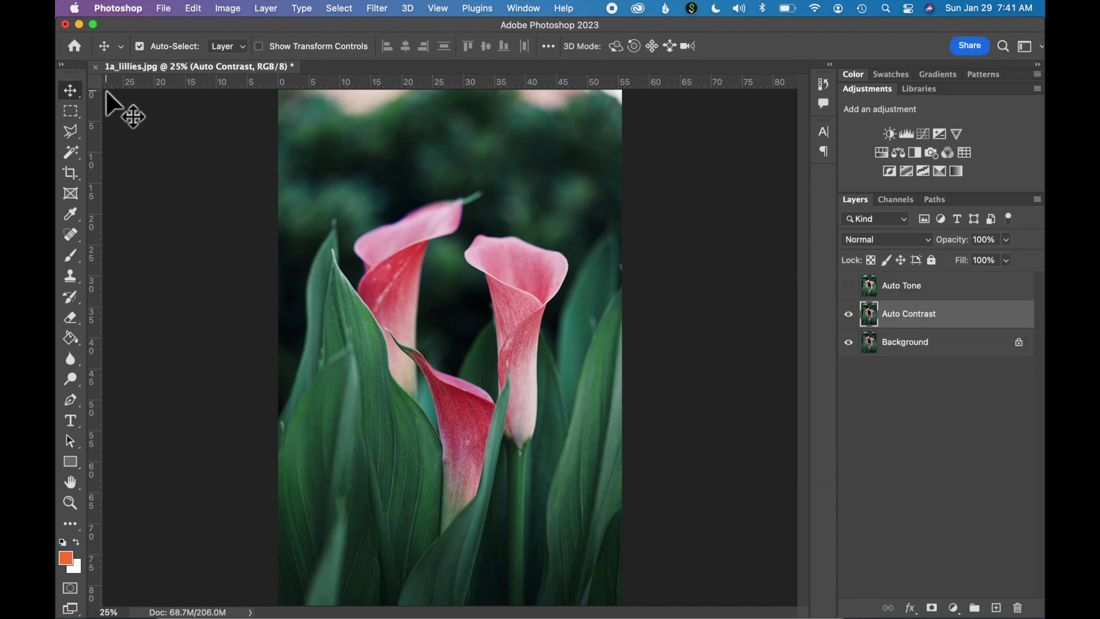
pyautogui.click(237, 10)
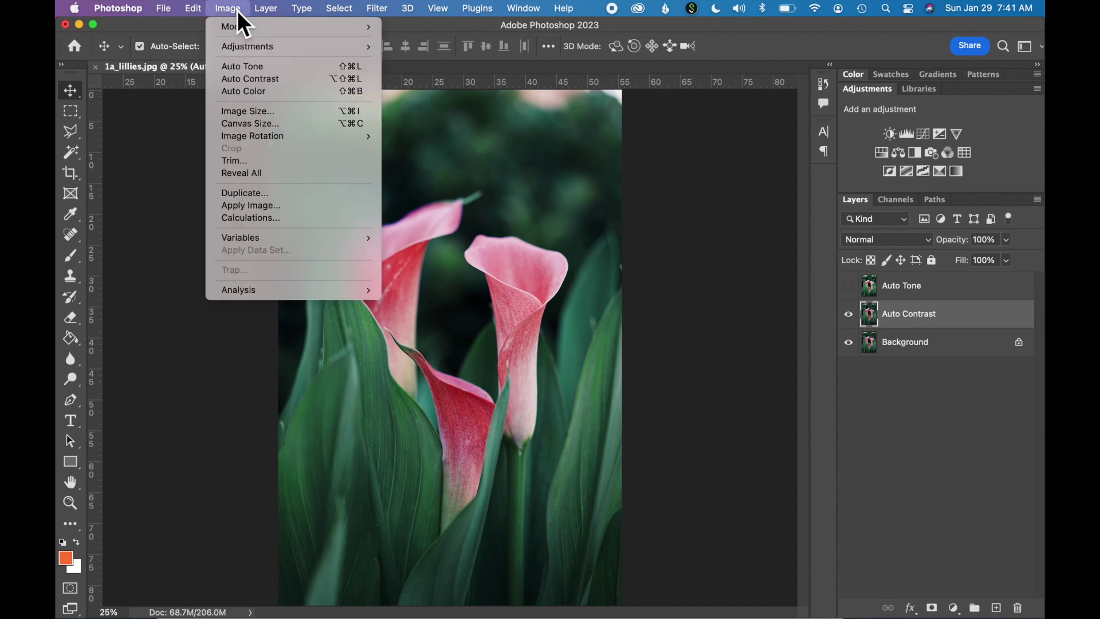
# Apply Auto Contrast to the Auto Contrast layer and toggle layer visibility to compare
pyautogui.click(255, 81)
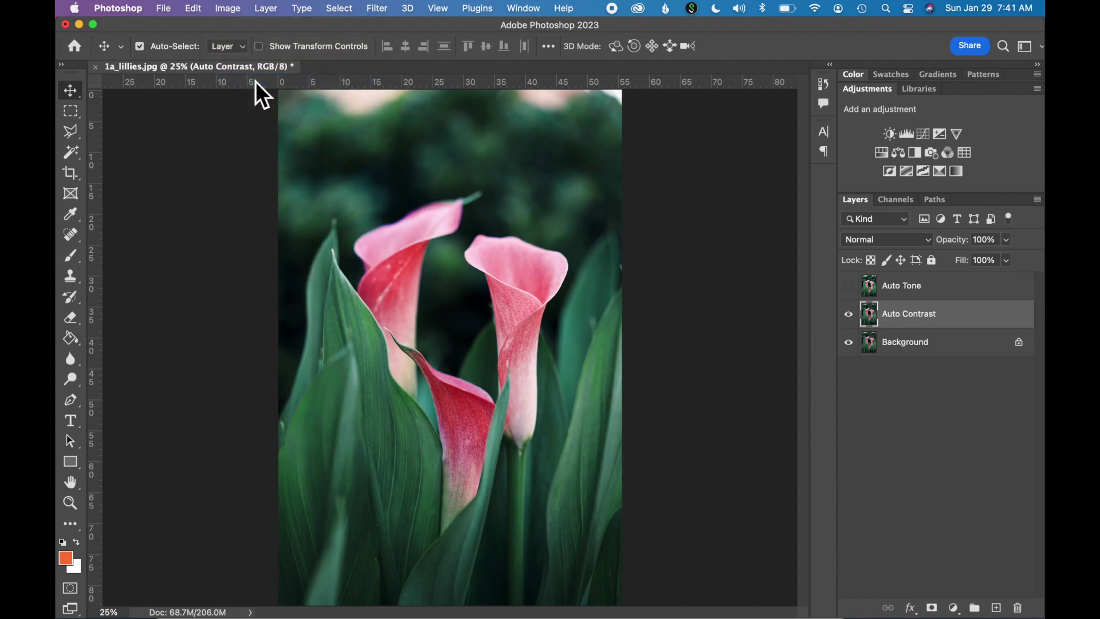
pyautogui.click(856, 302)
pyautogui.click(856, 302)
pyautogui.click(854, 292)
pyautogui.click(849, 287)
# Hide the Auto Contrast layer and select the Background layer
pyautogui.click(852, 316)
pyautogui.click(958, 348)
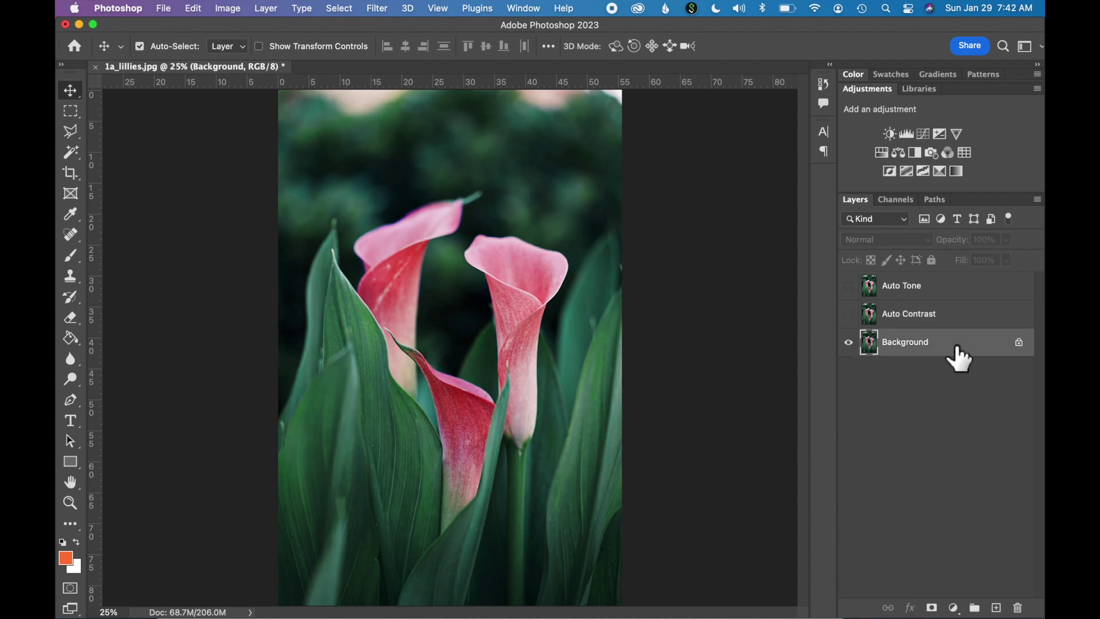
pyautogui.rightClick(952, 345)
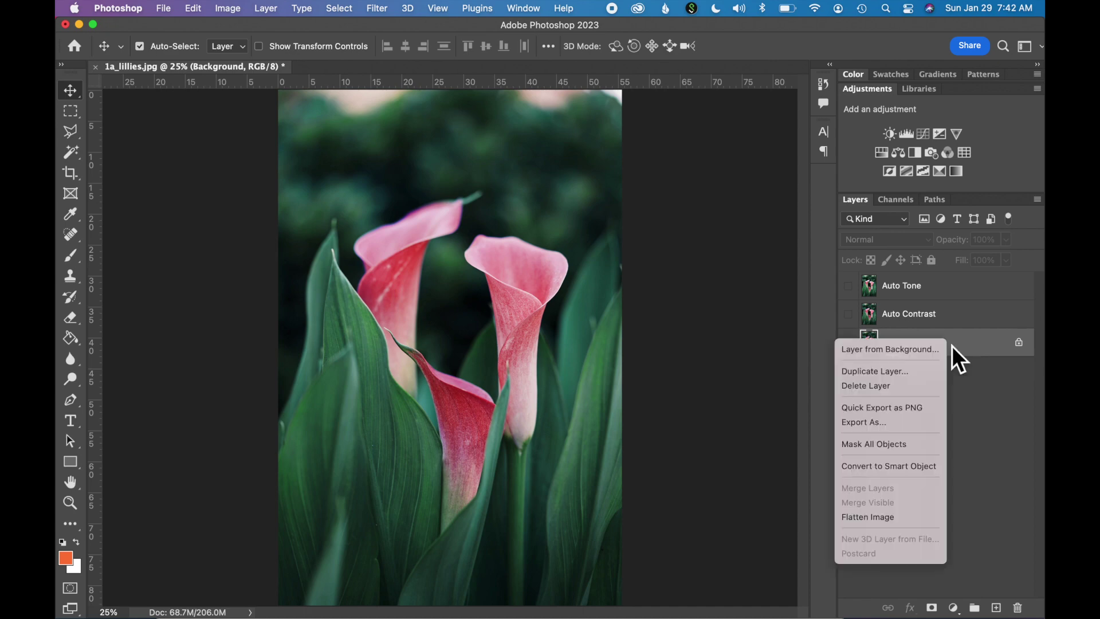
# Duplicate the Background layer as a new layer named 'Auto Color'
pyautogui.click(923, 373)
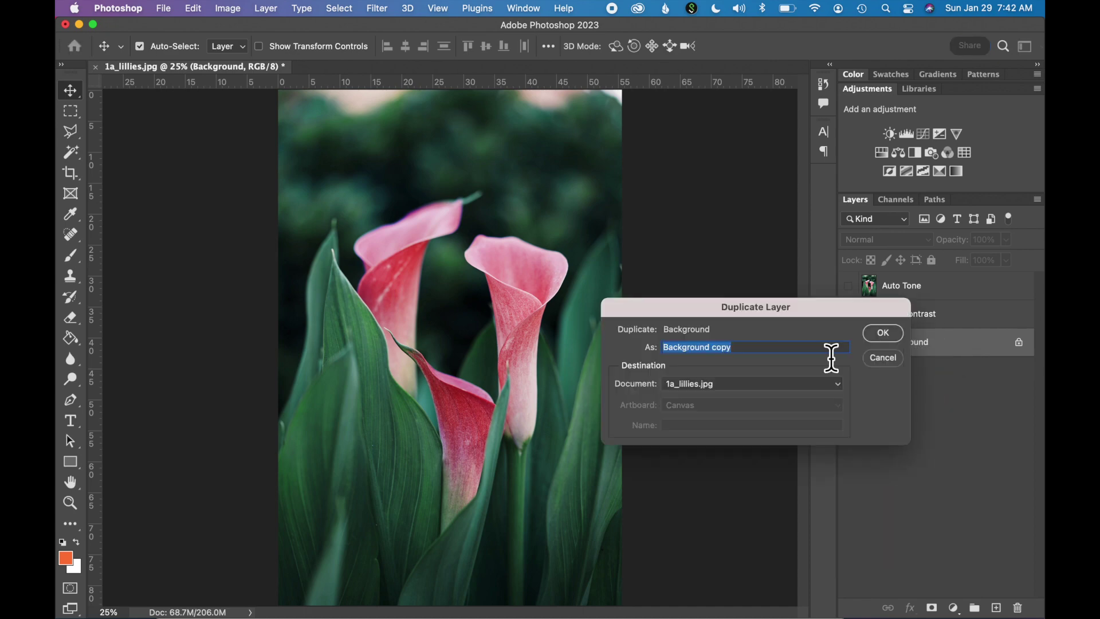
pyautogui.write('Auto Color')
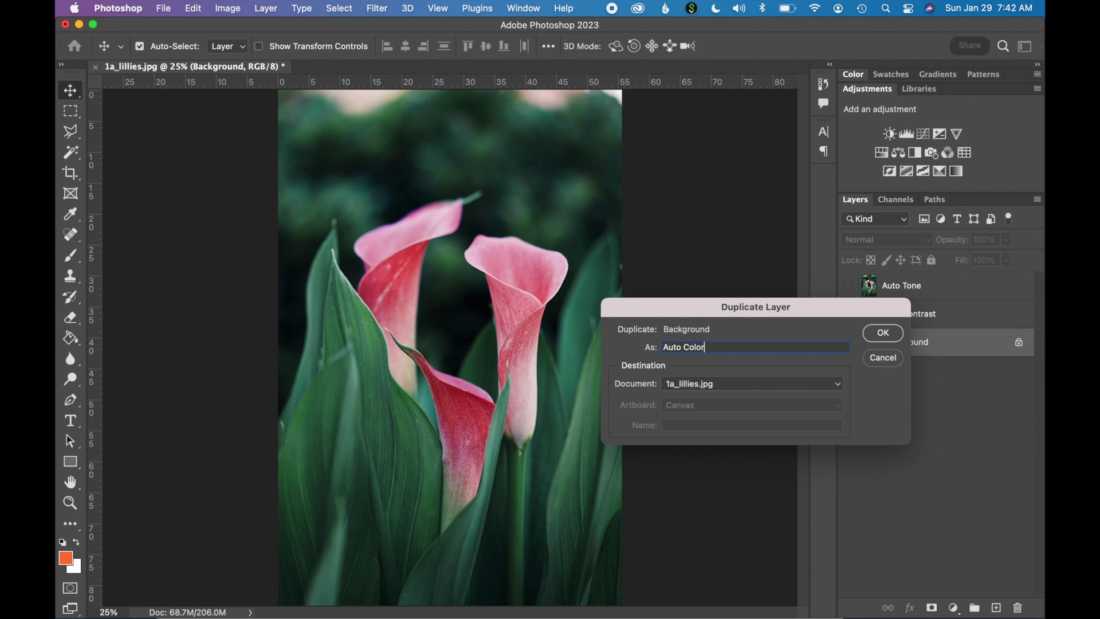
pyautogui.click(882, 333)
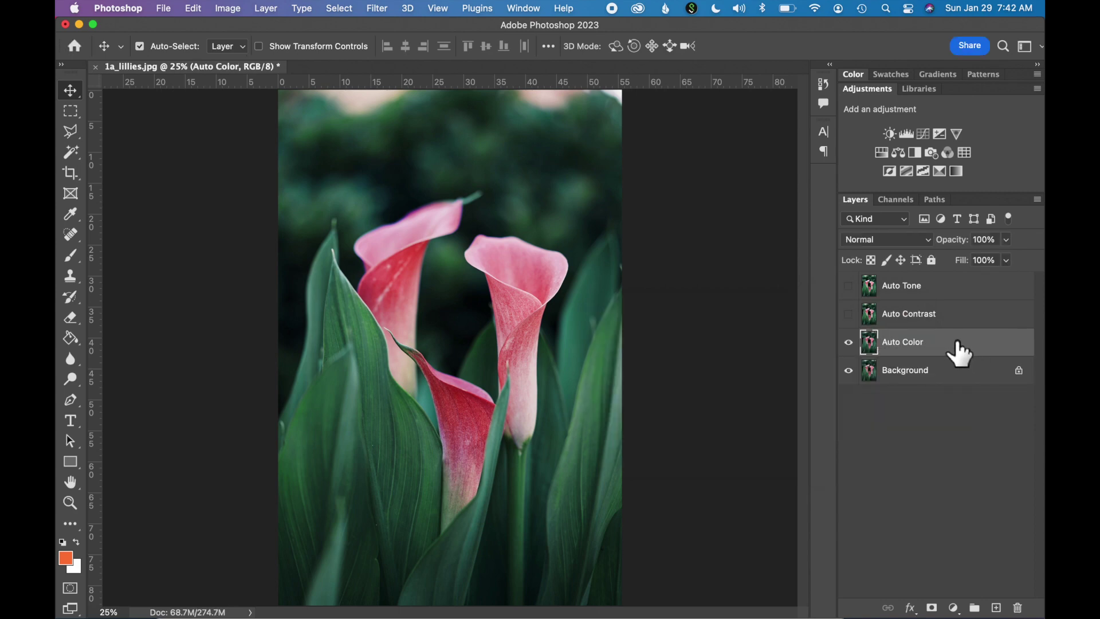
# Apply Image > Auto Color to the Auto Color layer
pyautogui.click(228, 8)
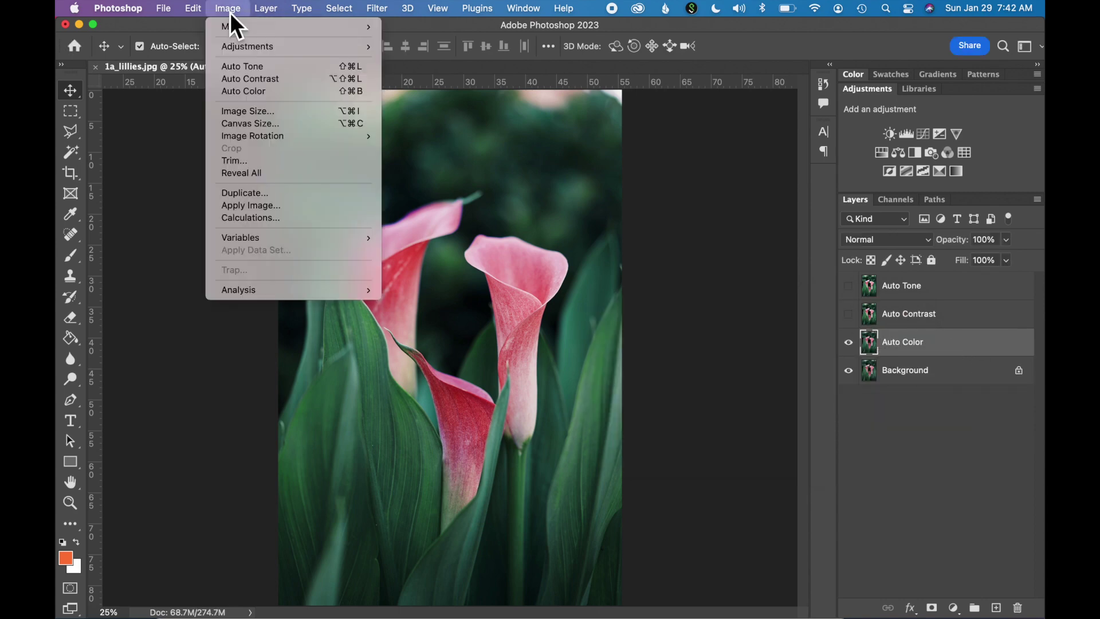
pyautogui.click(239, 91)
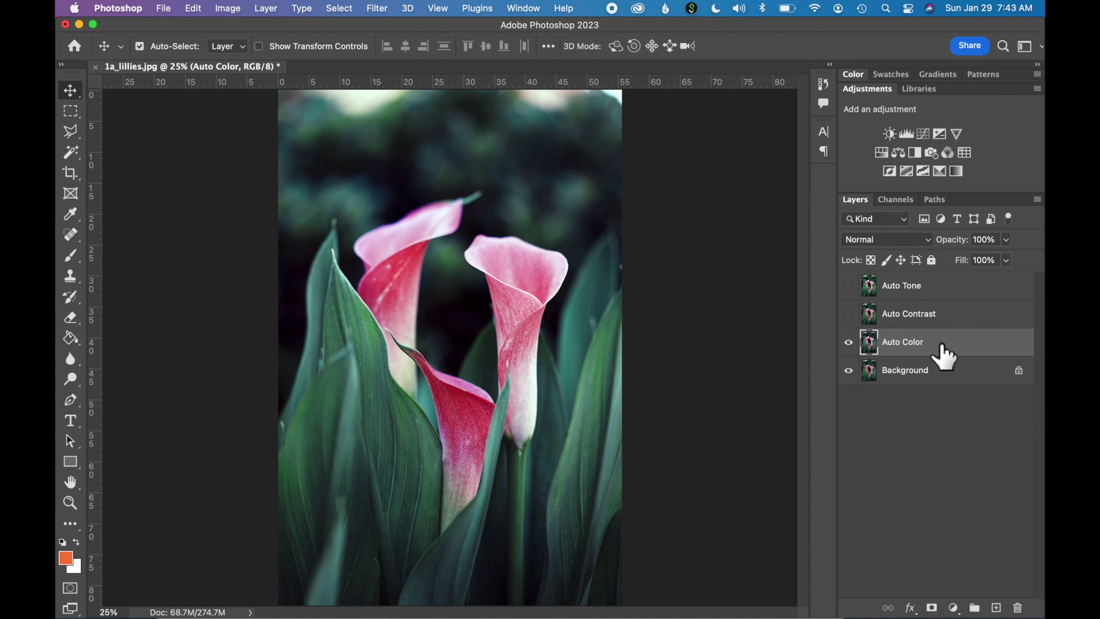
# Move Auto Color to the top with Auto Contrast below it, then hide Auto Color
pyautogui.moveTo(943, 347); pyautogui.dragTo(934, 281)
pyautogui.moveTo(954, 350); pyautogui.dragTo(953, 320)
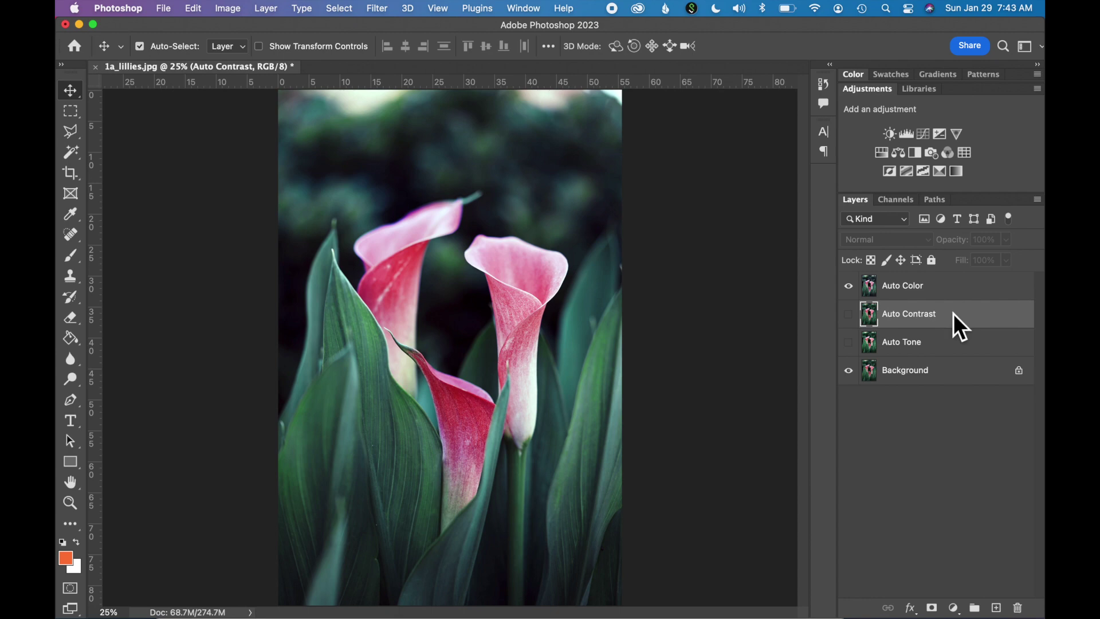
pyautogui.click(848, 286)
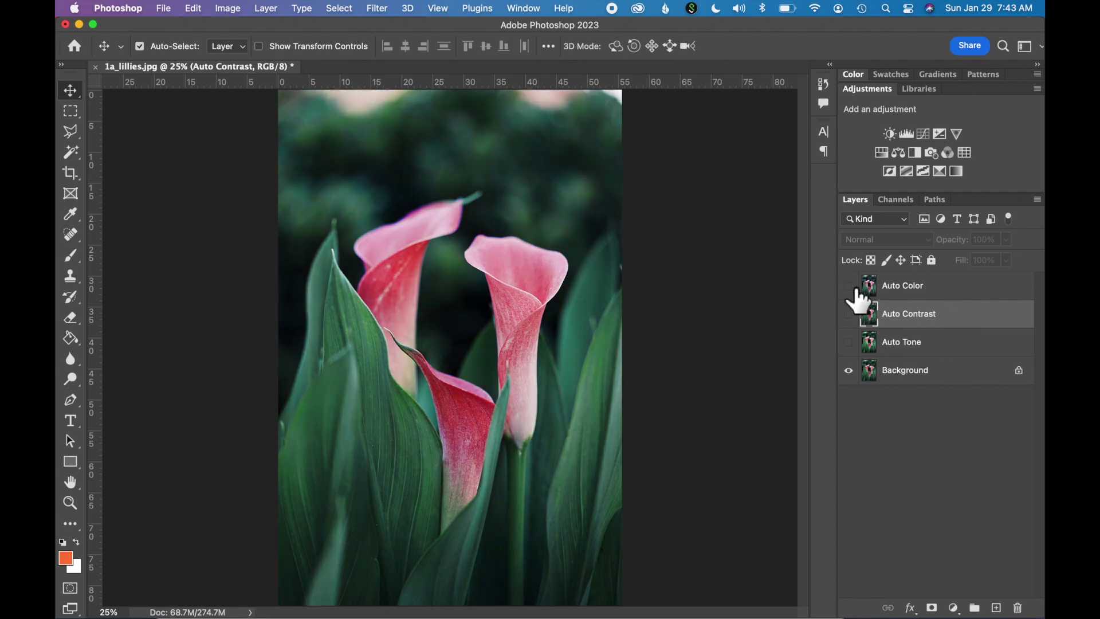
# Toggle Auto Tone and Auto Contrast visibility, ending with only Auto Tone shown
pyautogui.click(849, 342)
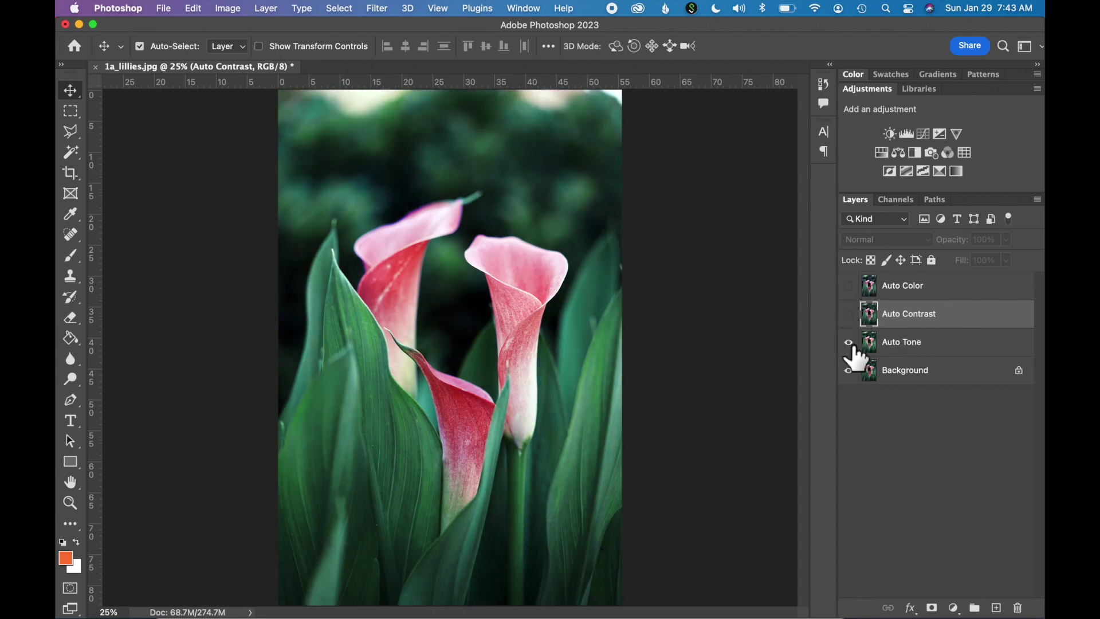
pyautogui.click(850, 343)
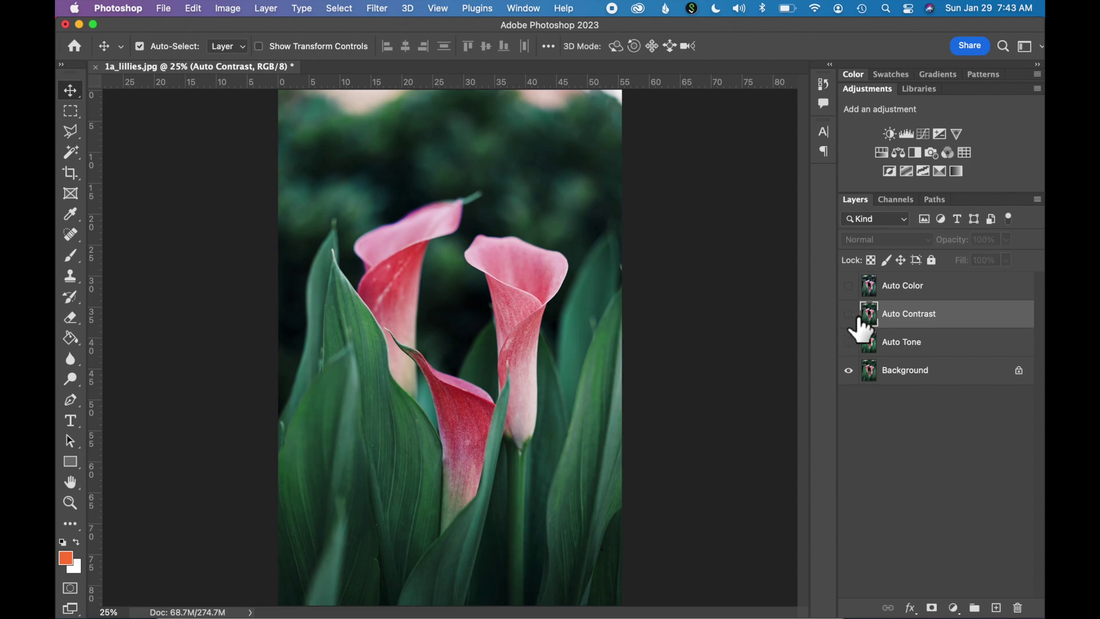
pyautogui.click(849, 314)
pyautogui.click(848, 314)
pyautogui.click(848, 343)
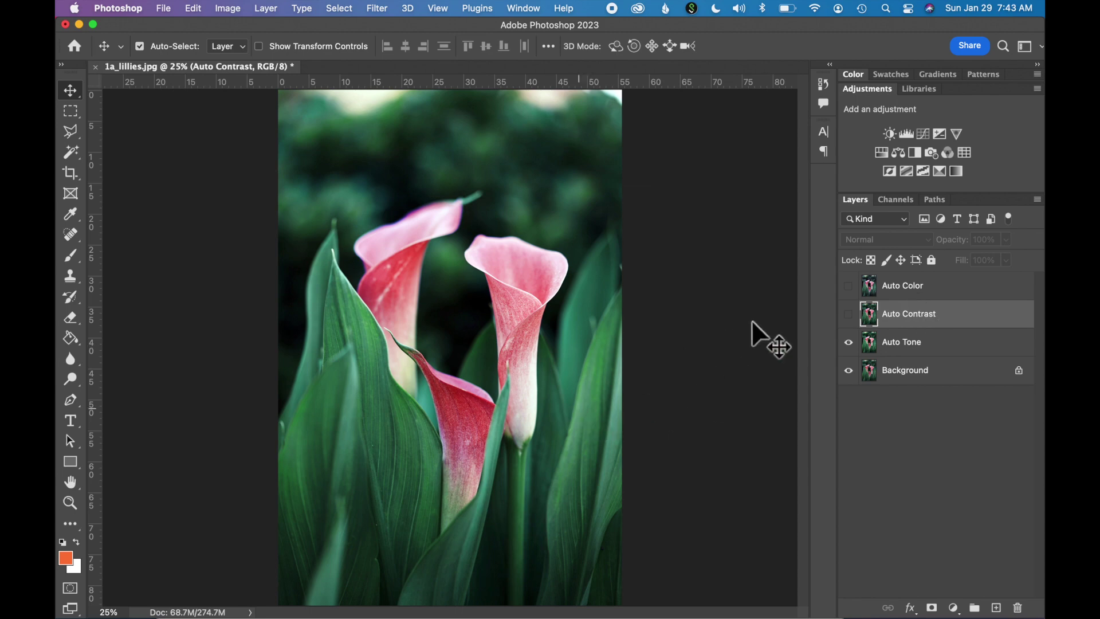
# Save the document as a Photoshop file named '1a_lillies_edit.psd'
pyautogui.click(165, 11)
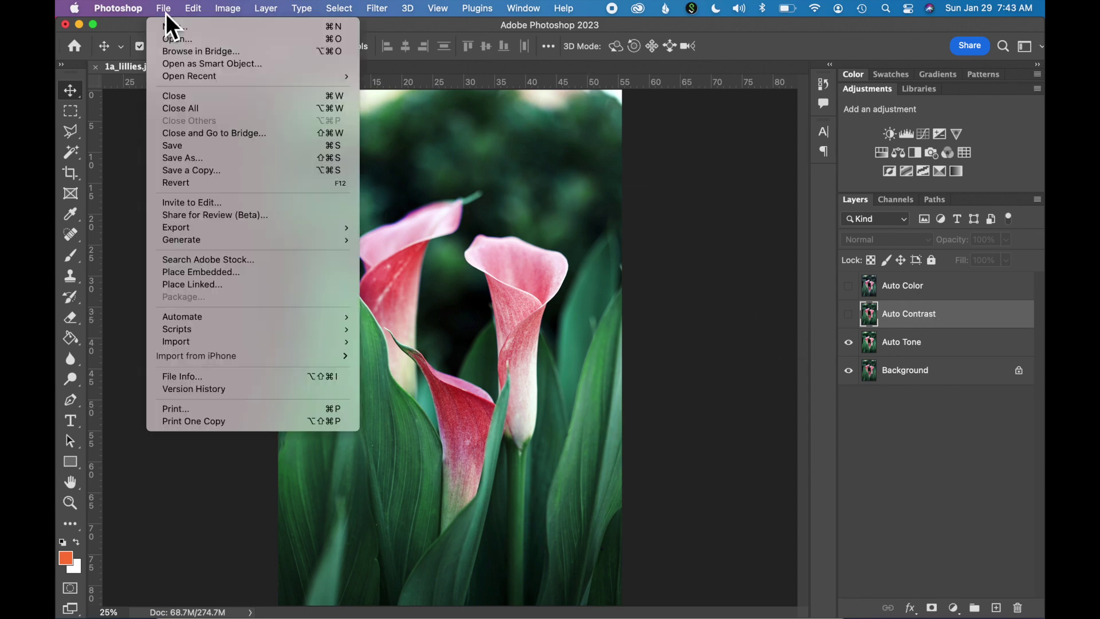
pyautogui.click(187, 147)
pyautogui.write('_edit')
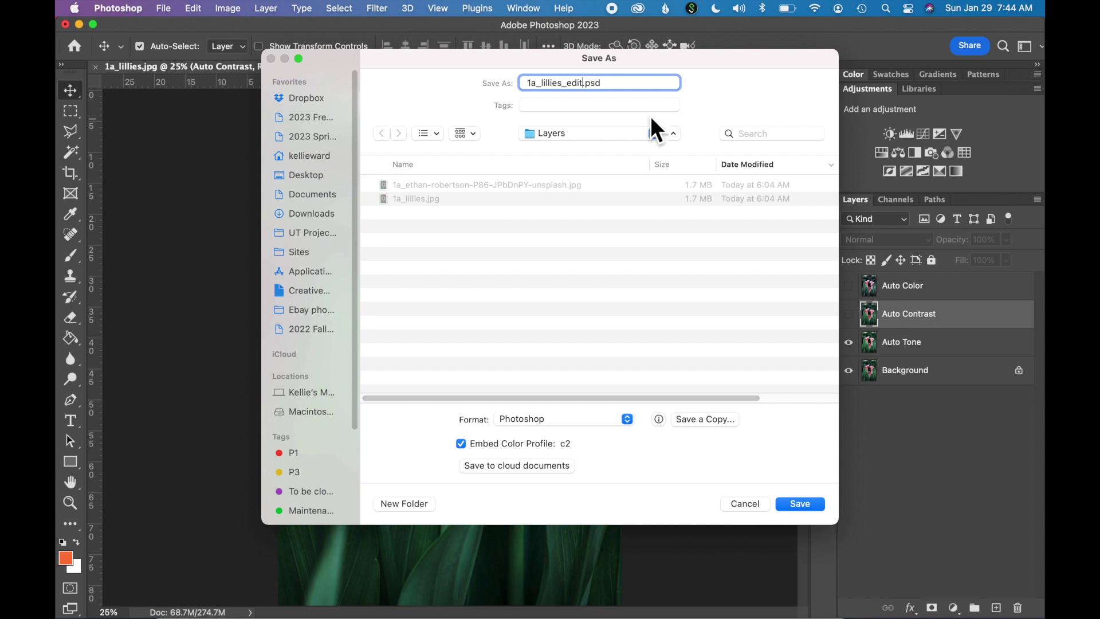
pyautogui.click(799, 503)
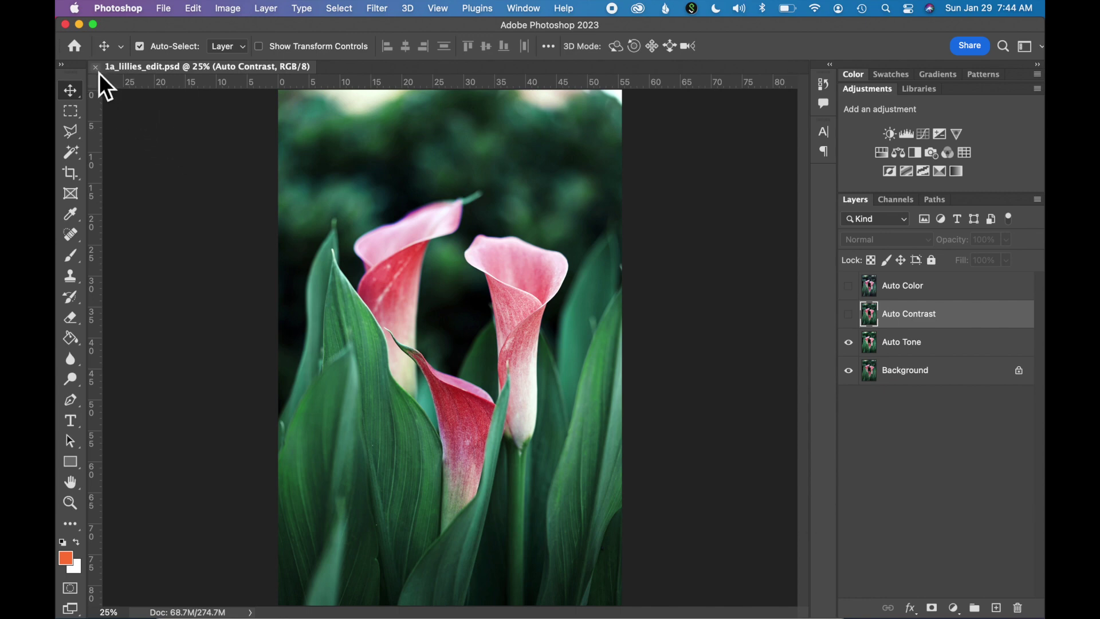
pyautogui.click(166, 10)
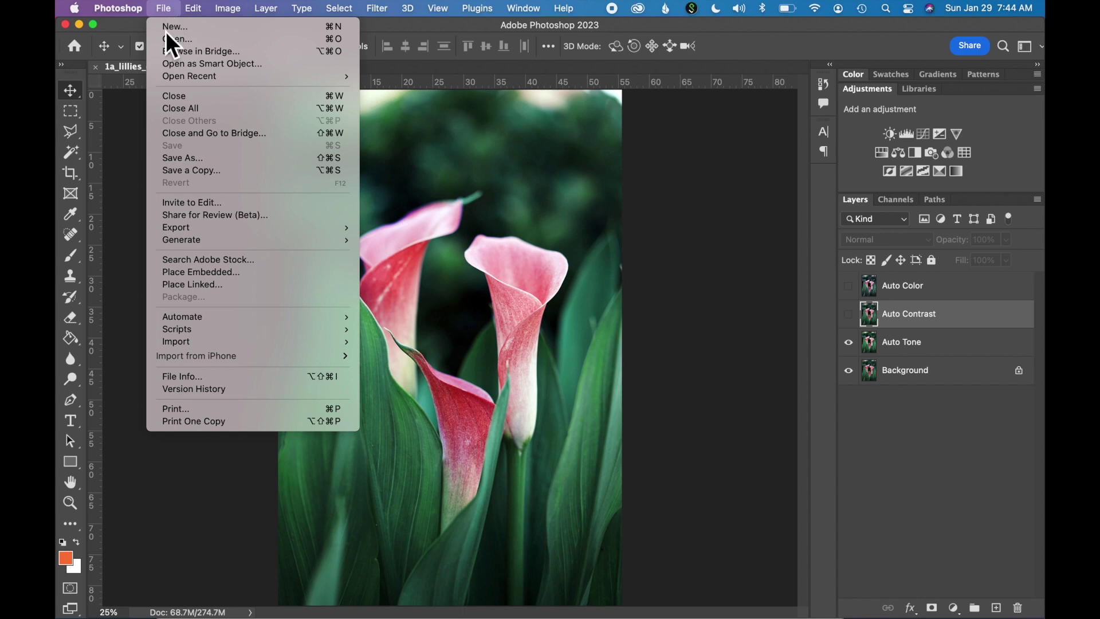
pyautogui.click(171, 97)
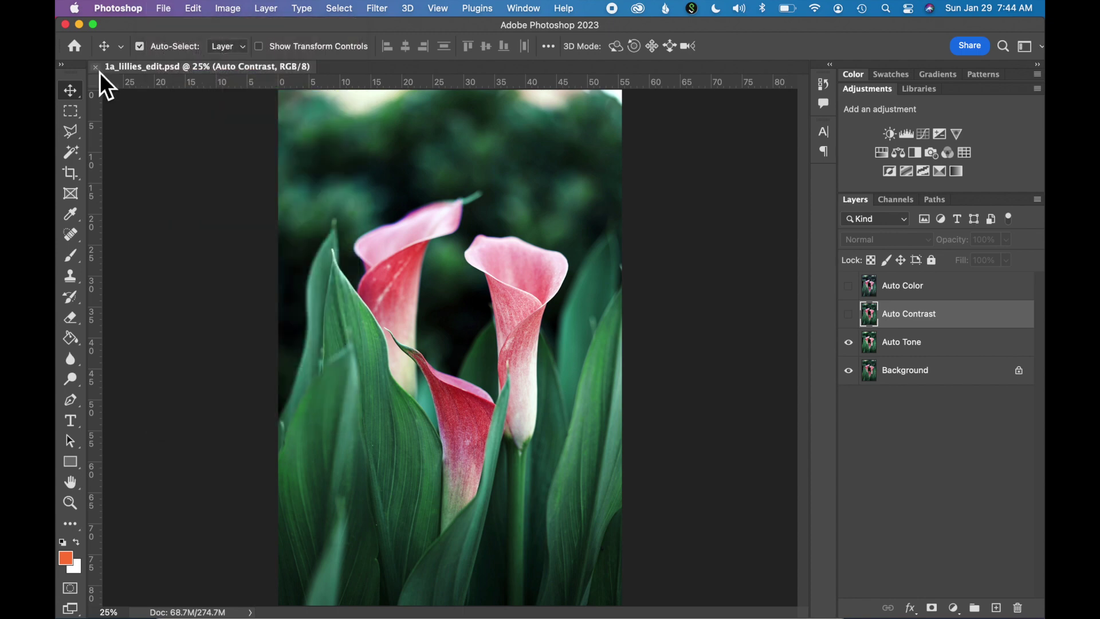